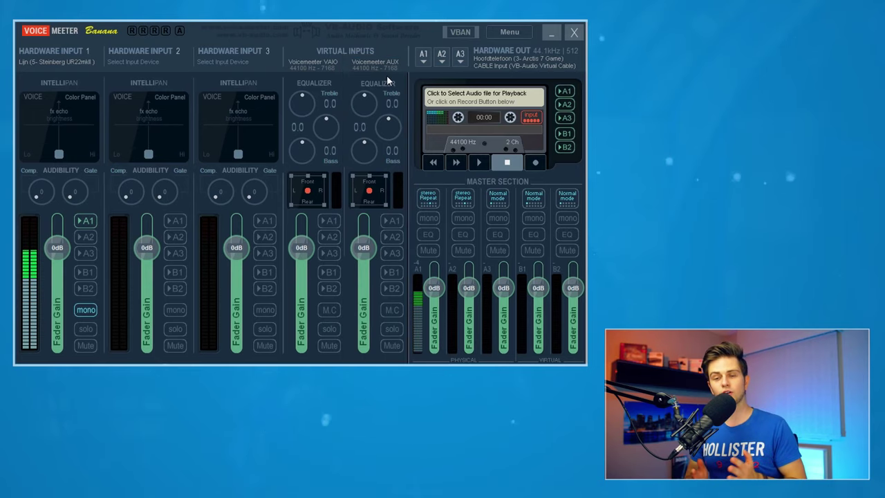
Step: Check the device list of Hardware Input 1 and test its A1 routing by switching it off and on
click(58, 62)
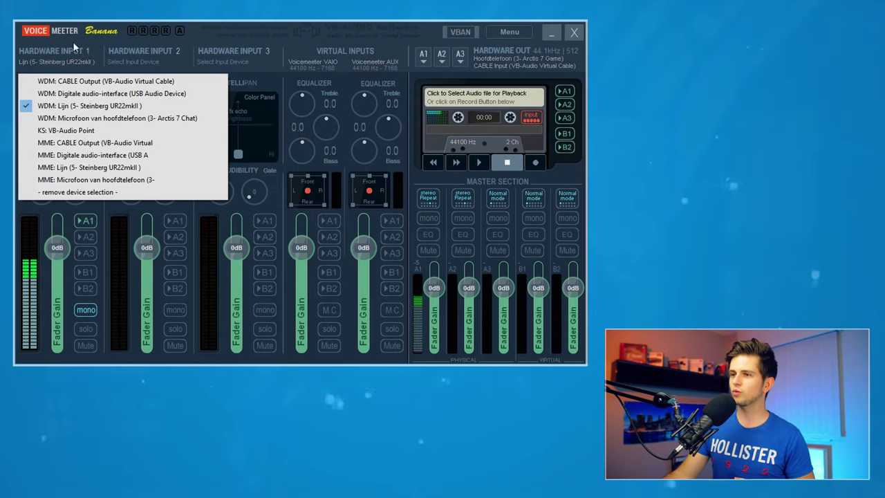
click(72, 43)
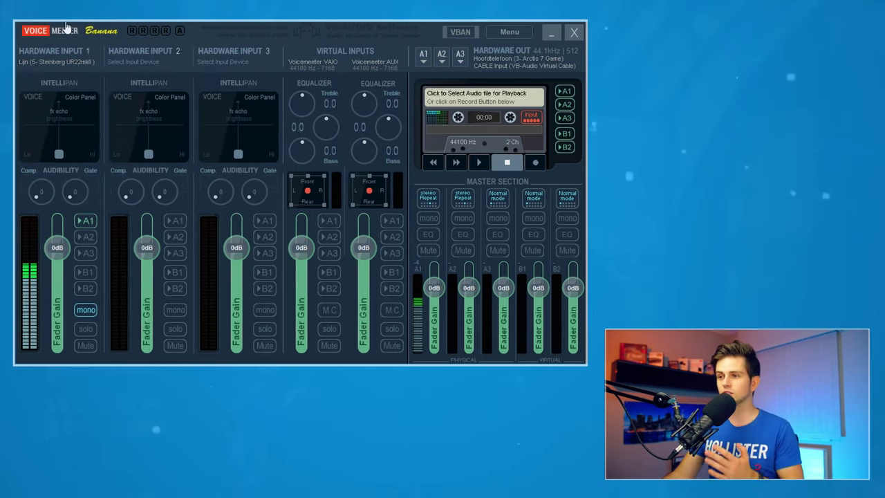
click(86, 222)
click(86, 222)
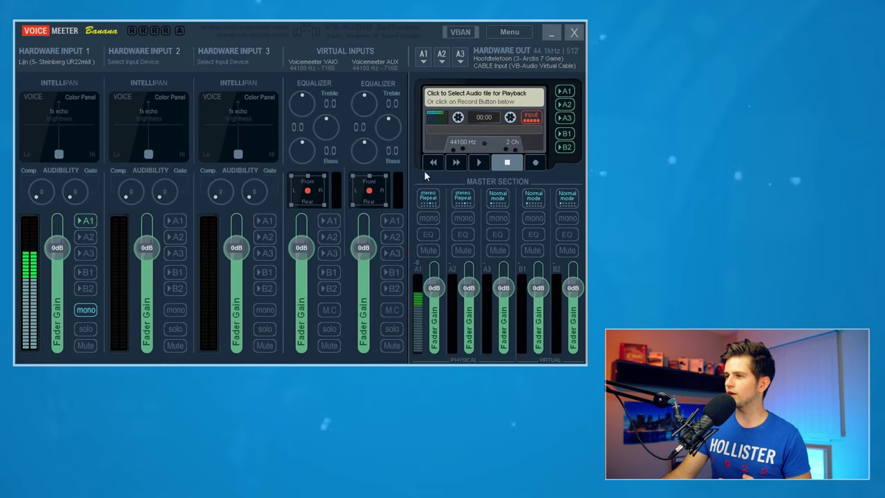
Step: Set hardware output A1 to WDM: Hoofdtelefoon (3- Arctis 7 Game) and route the Voicemeeter VAIO input to A1 and B2
click(419, 61)
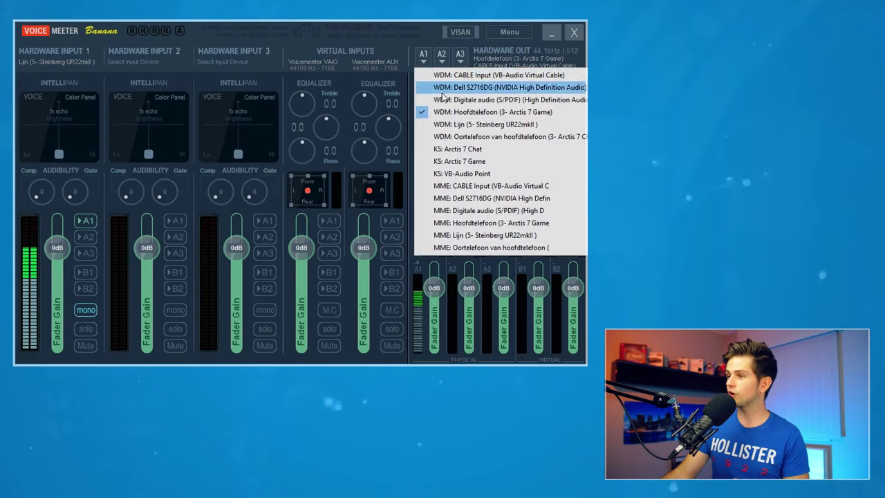
click(513, 115)
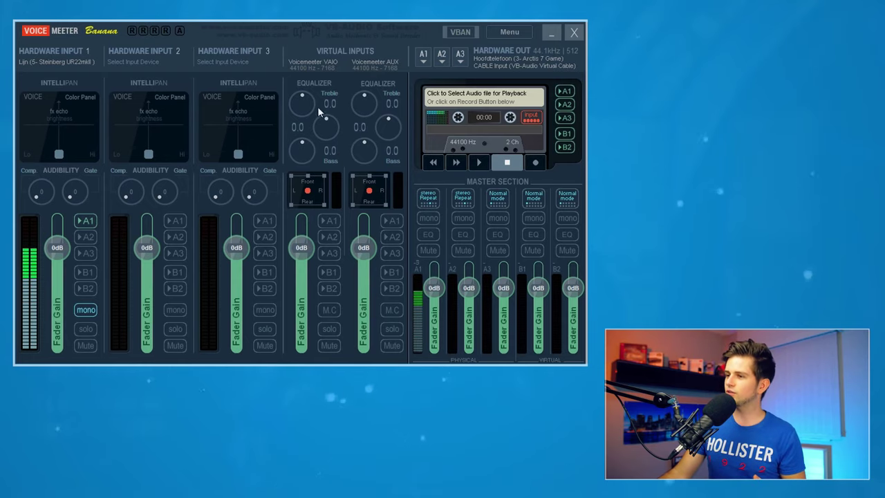
click(329, 222)
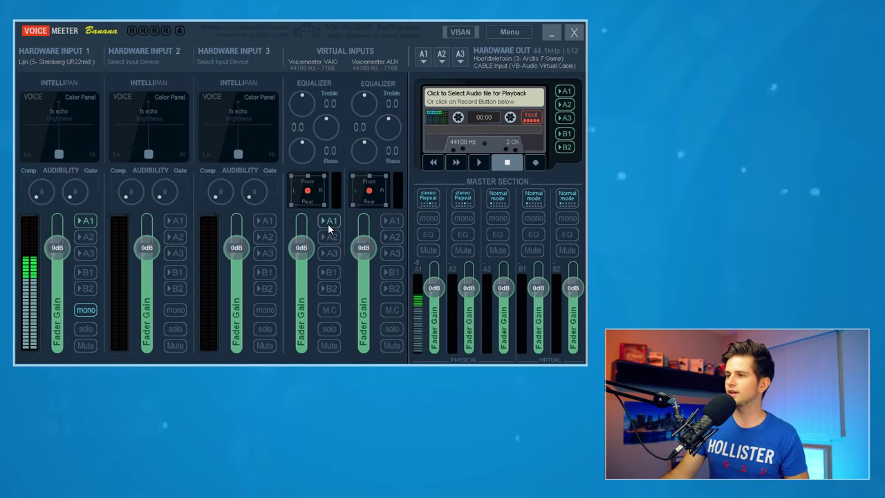
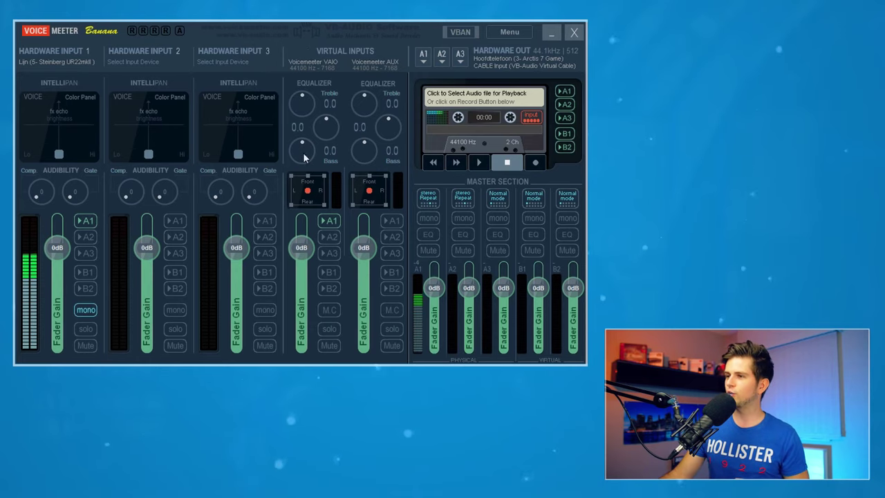
click(330, 289)
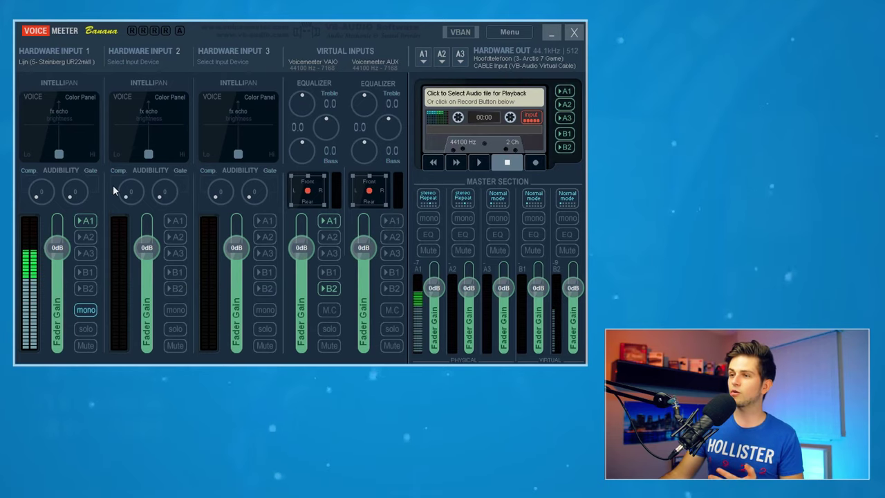
Step: Route Hardware Input 1 to B2 instead of A1 and shift its Intellipan voice point slightly up toward Lo
click(86, 288)
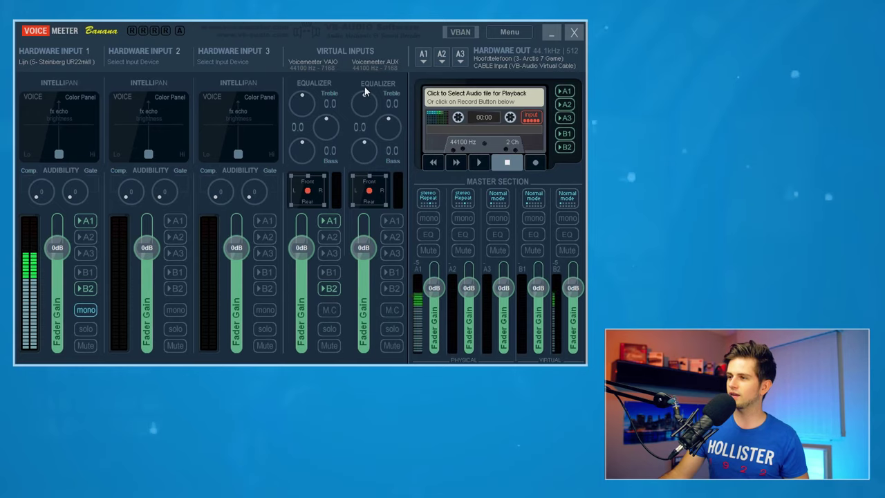
click(85, 221)
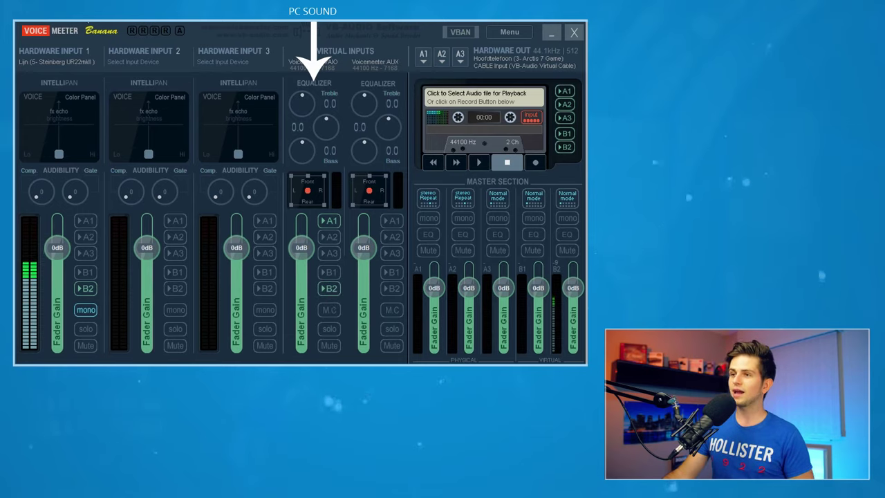
click(87, 292)
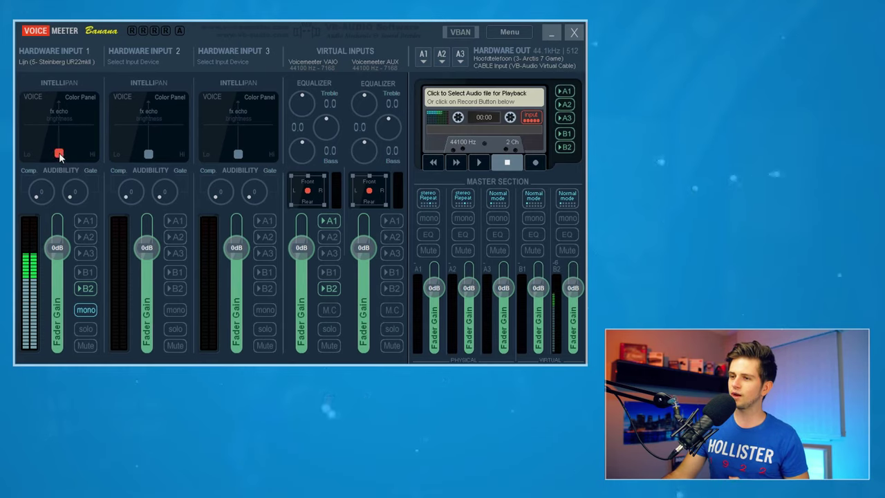
drag(50, 149, 46, 144)
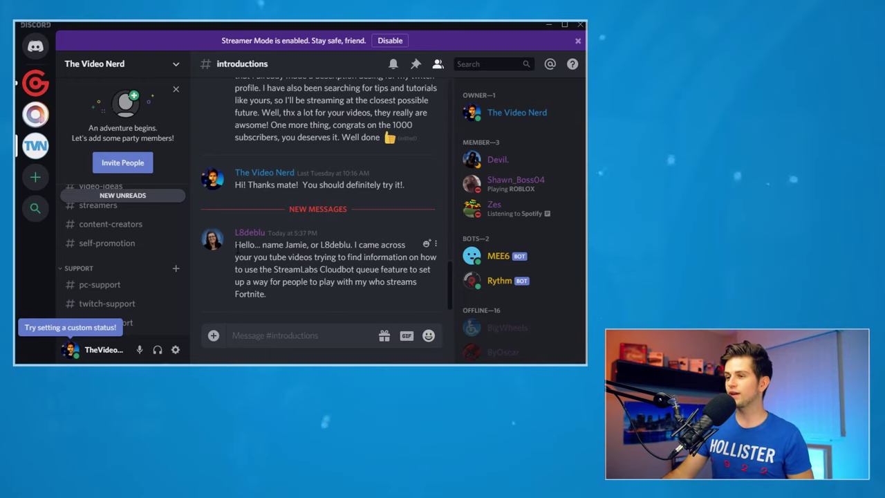
Step: Switch to Discord and post the message "Welcome!" in the #introductions channel
drag(236, 244, 291, 282)
click(293, 295)
click(283, 336)
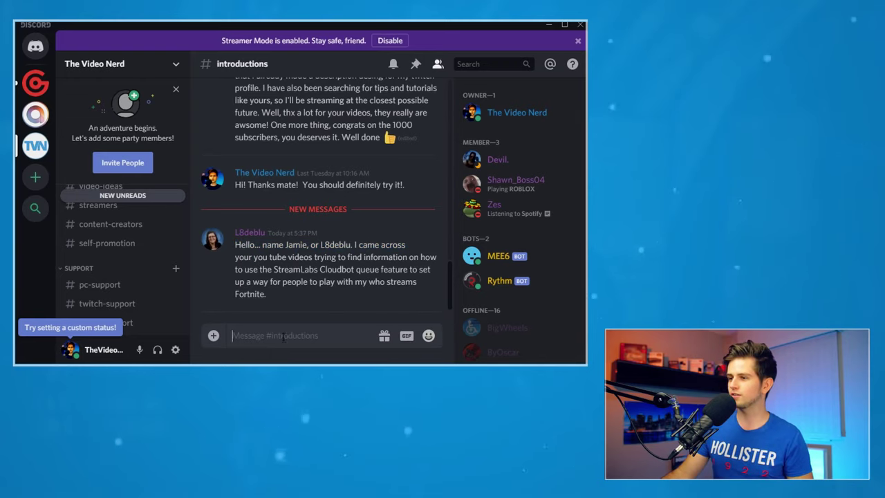
text(Welcmeome!)
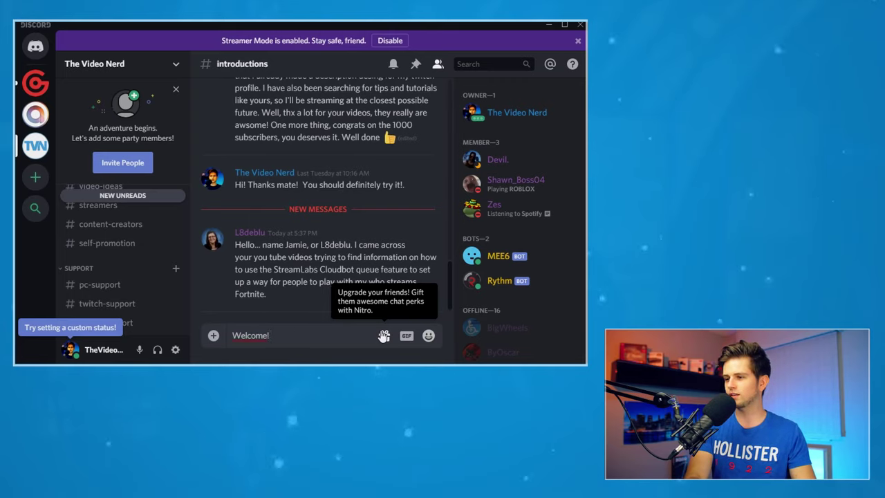
key(Return)
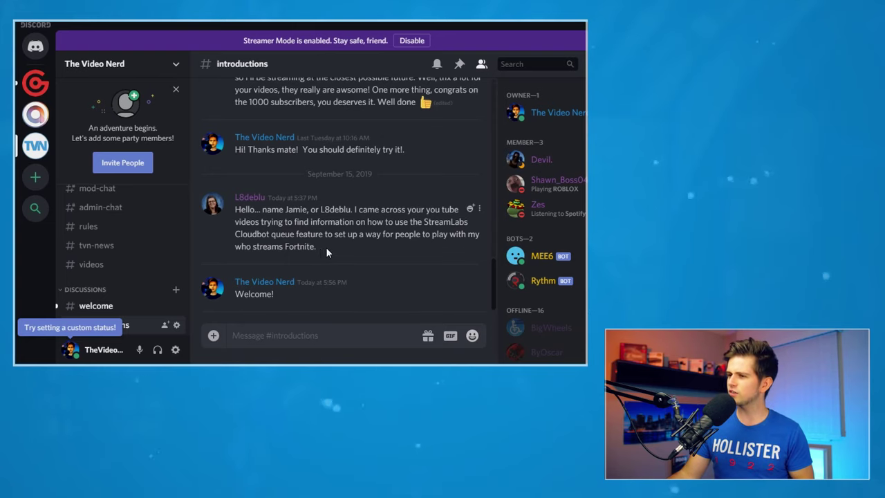
drag(326, 247, 261, 221)
click(333, 302)
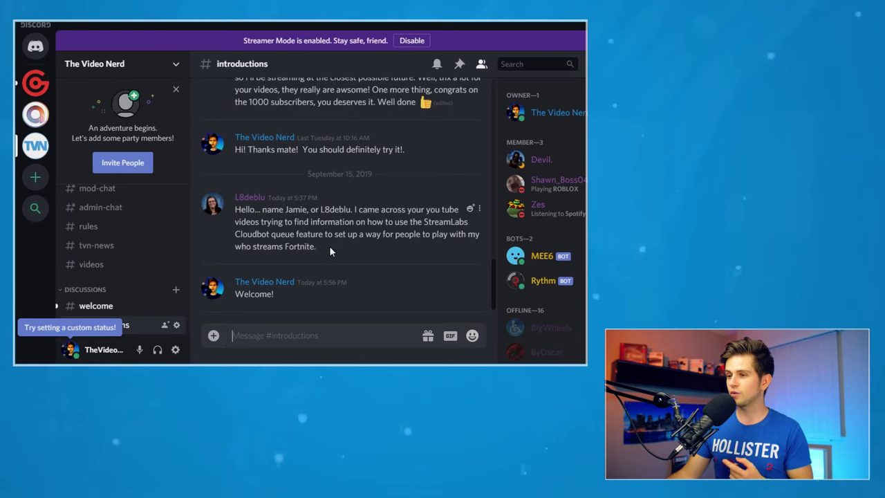
drag(330, 251, 267, 222)
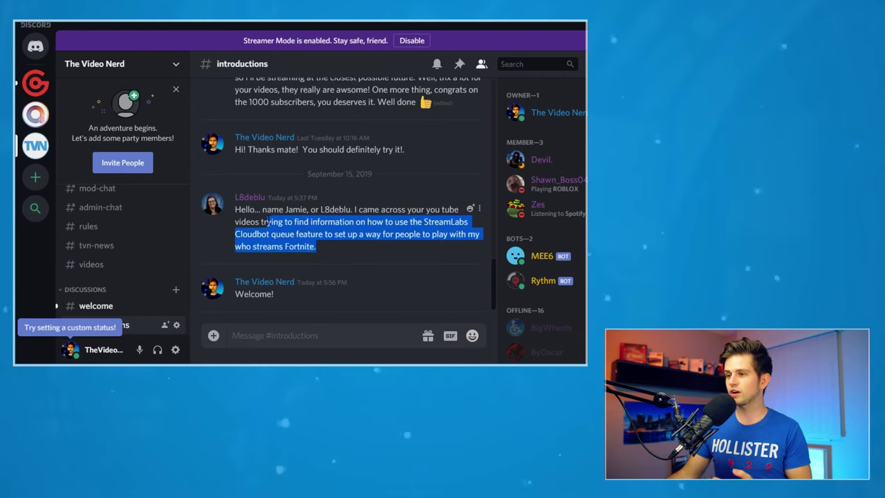
click(295, 333)
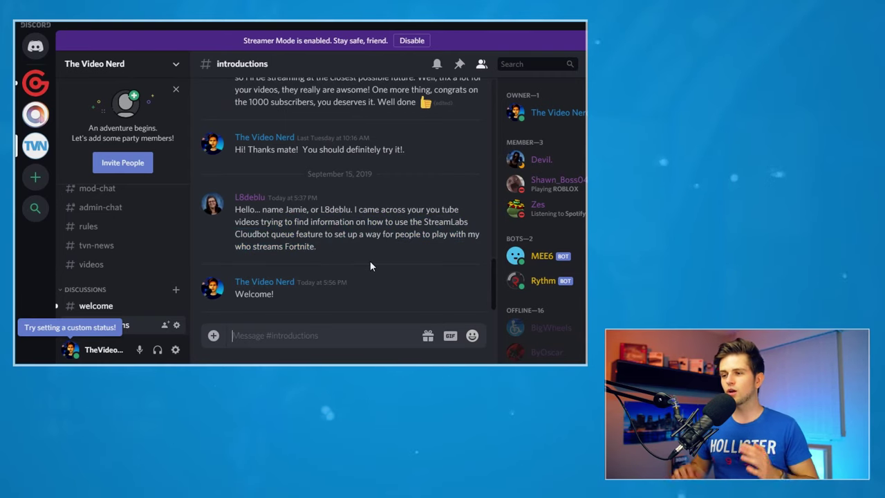
Step: In the Voice & Video settings, choose Lijn (5- Steinberg UR22mkII) as input device and CABLE Input (VB-Audio Virtual Cable) as output device
click(175, 350)
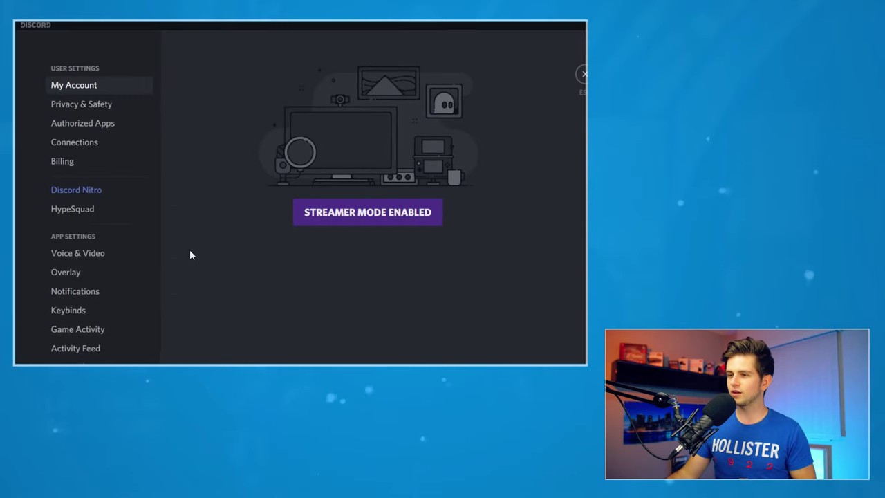
click(77, 253)
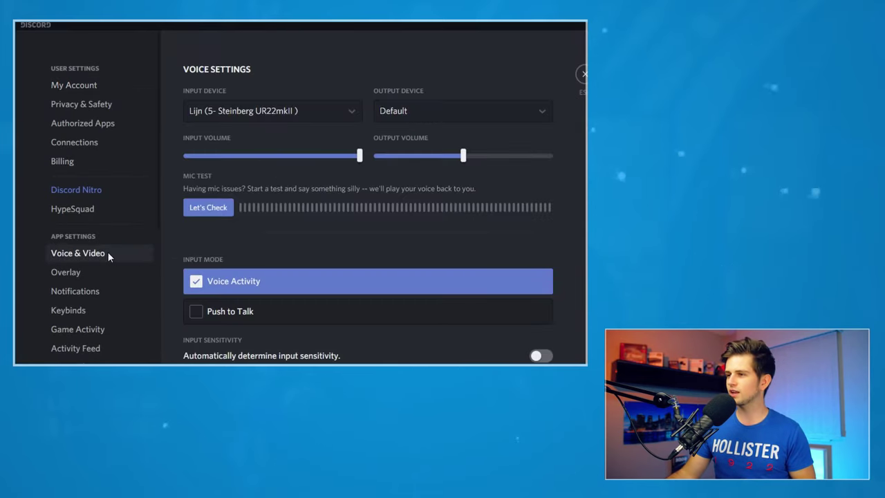
click(208, 112)
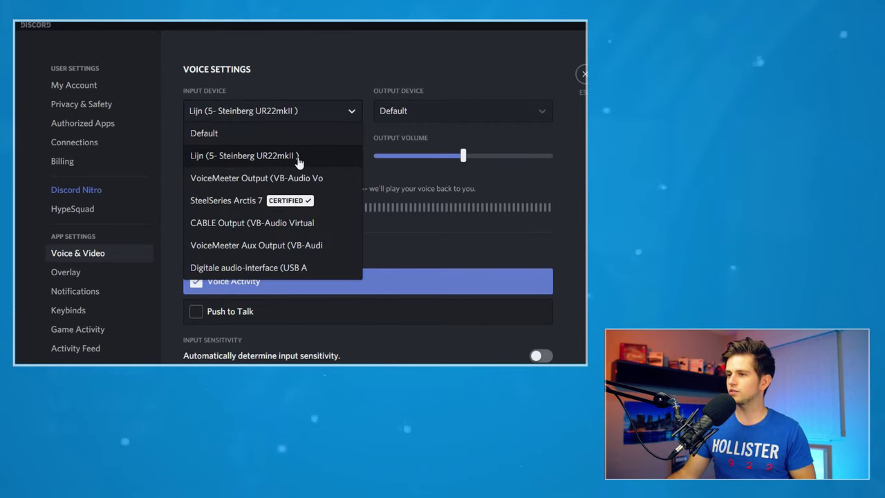
click(274, 158)
click(406, 112)
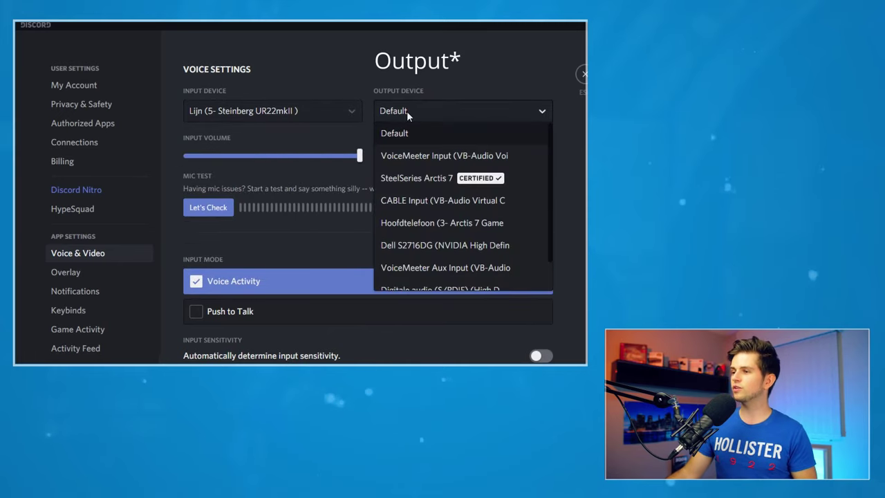
click(441, 200)
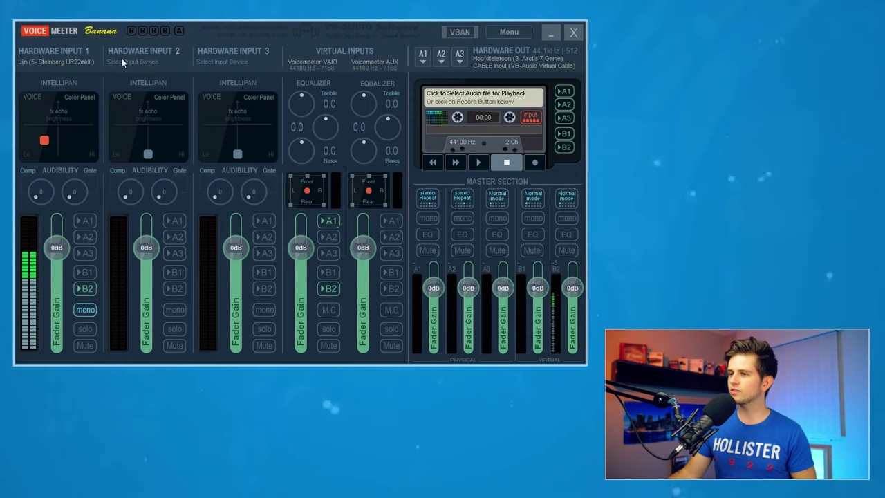
Step: Switch to Voicemeeter Banana, set Hardware Input 2 to WDM: CABLE Output (VB-Audio Virtual Cable) and route it to A1, the Arctis 7 Game headset
click(164, 59)
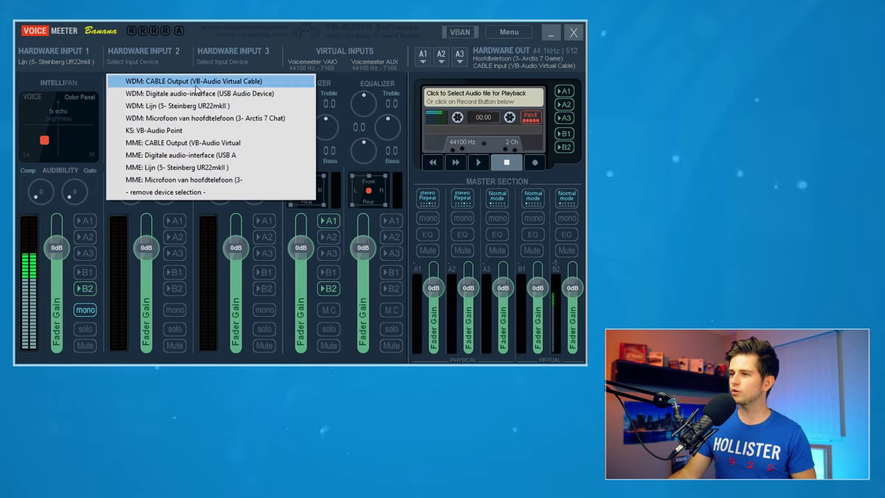
click(241, 85)
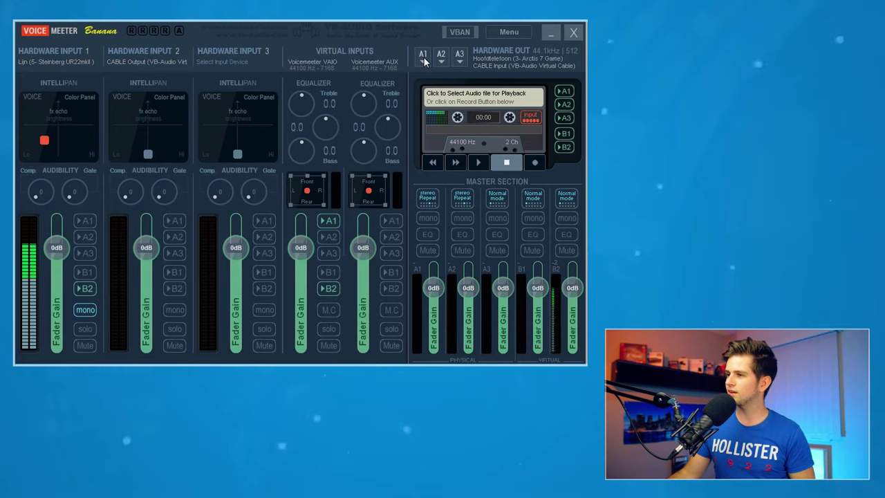
click(423, 55)
click(510, 113)
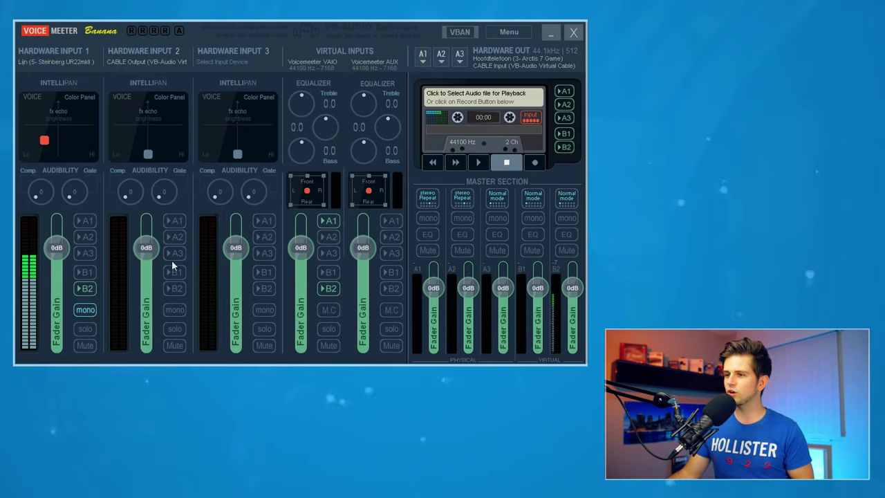
click(175, 221)
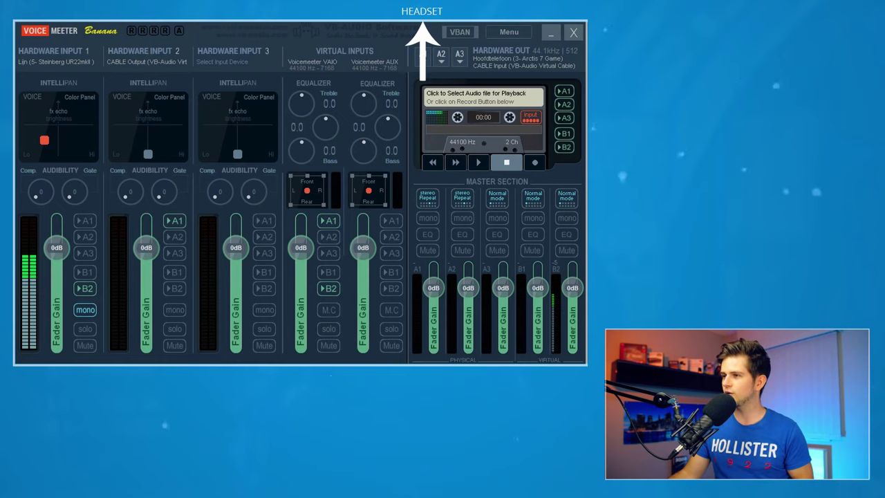
Step: Review the devices selected for hardware output A1 and for Hardware Inputs 1 and 2
click(426, 56)
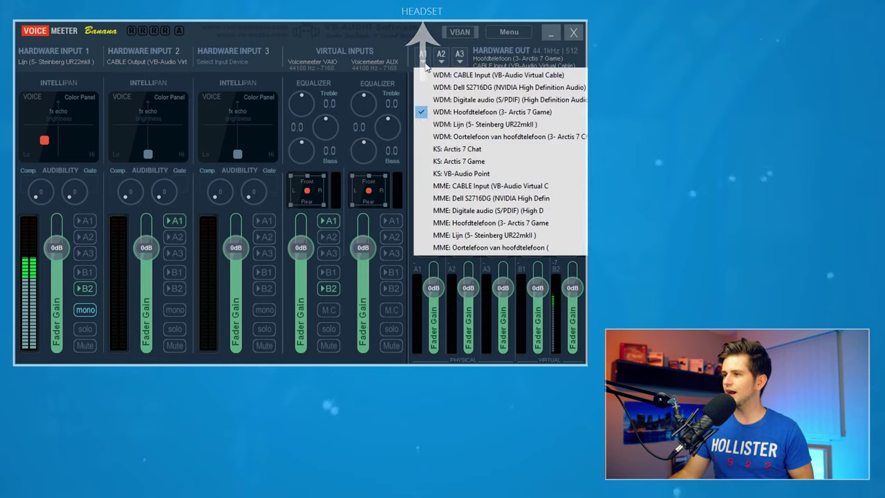
click(450, 115)
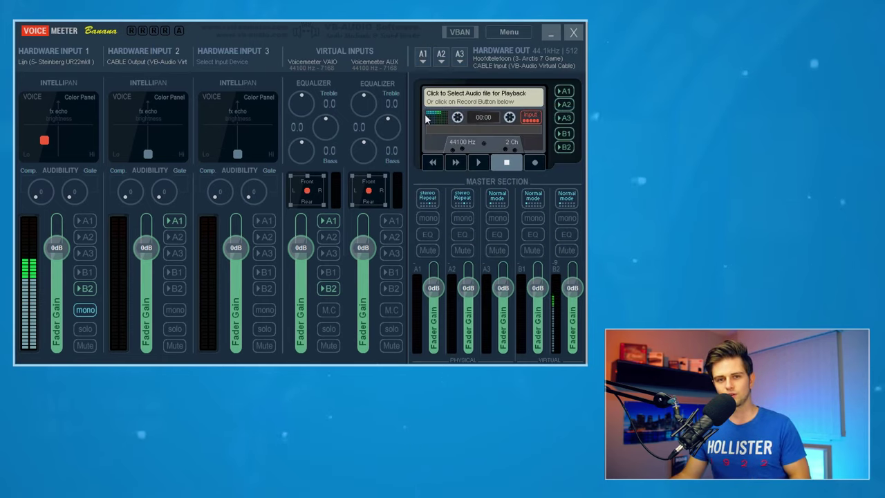
click(135, 59)
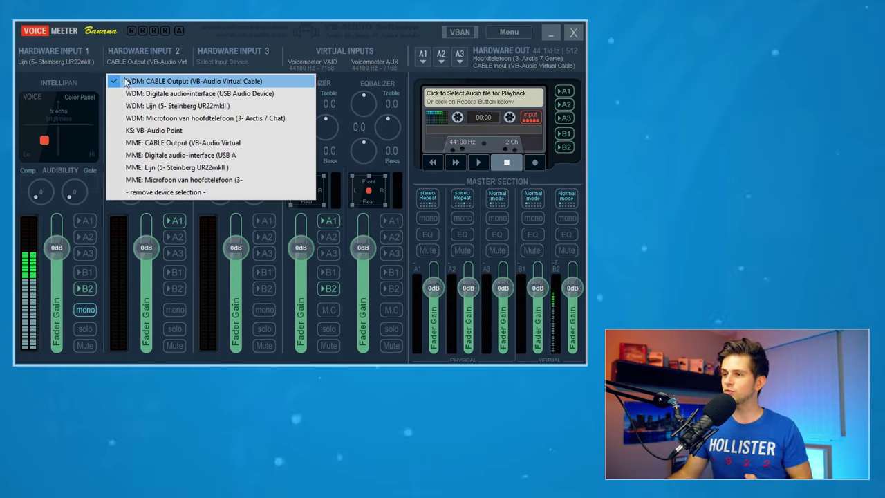
click(62, 55)
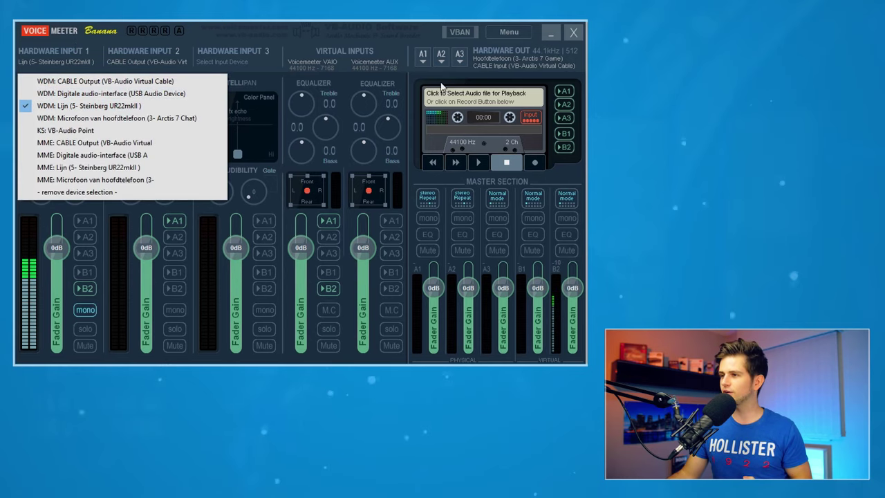
click(423, 55)
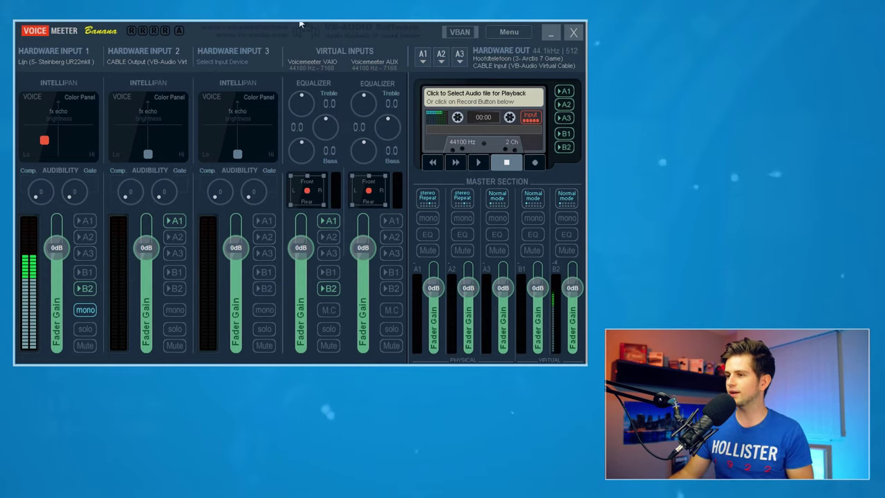
Step: Switch the Voicemeeter VAIO input's B2 routing off and on again, and reset the Voicemeeter AUX fader gain
click(330, 289)
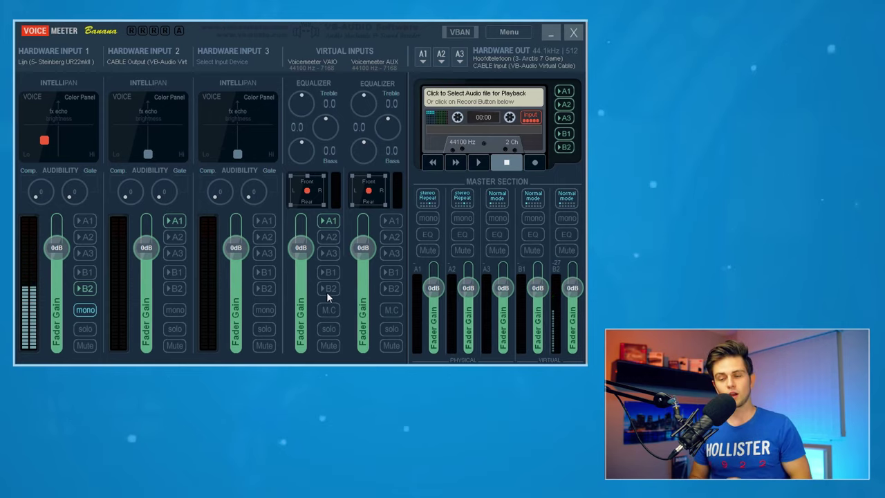
click(329, 291)
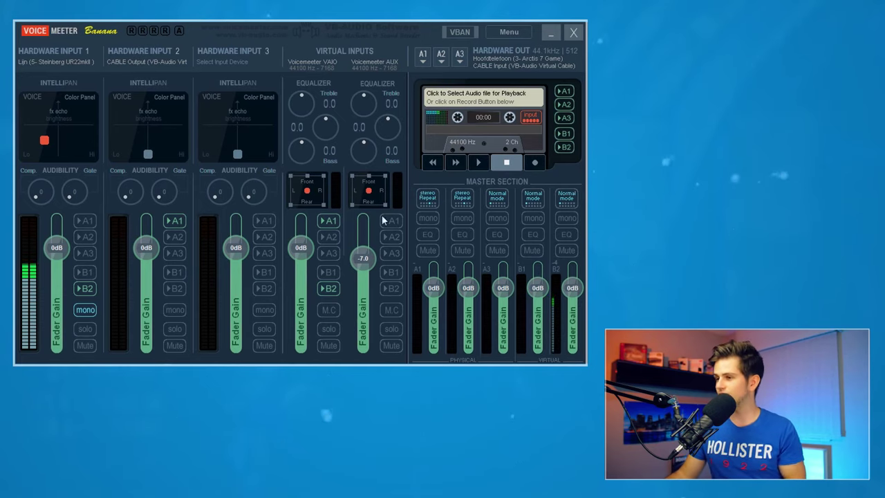
double_click(367, 258)
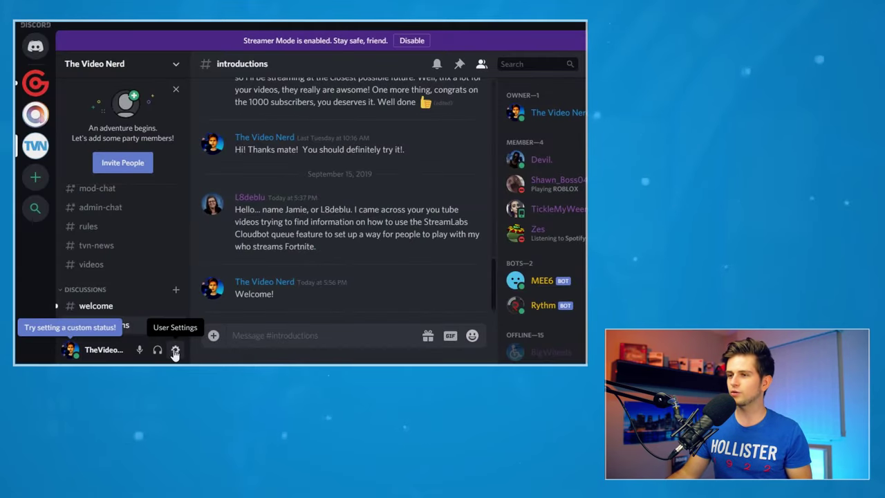
Step: In Discord's Voice & Video settings, lower the microphone's input volume to about 70%
click(175, 351)
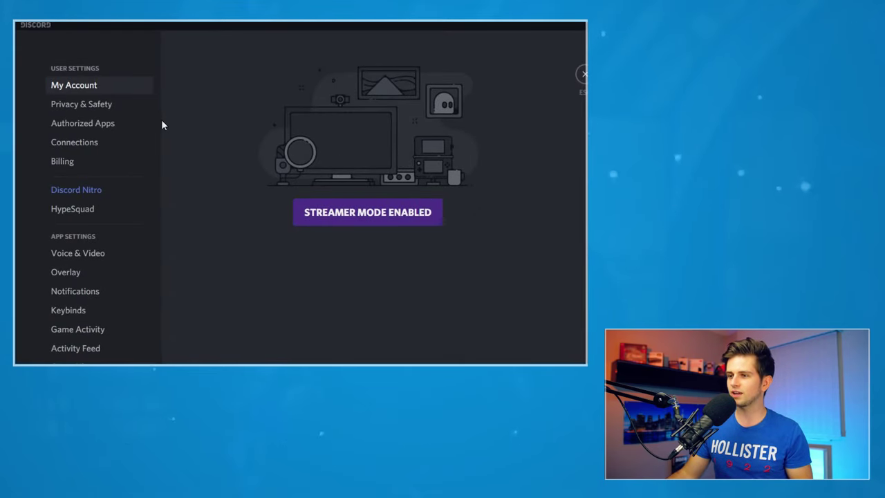
click(77, 253)
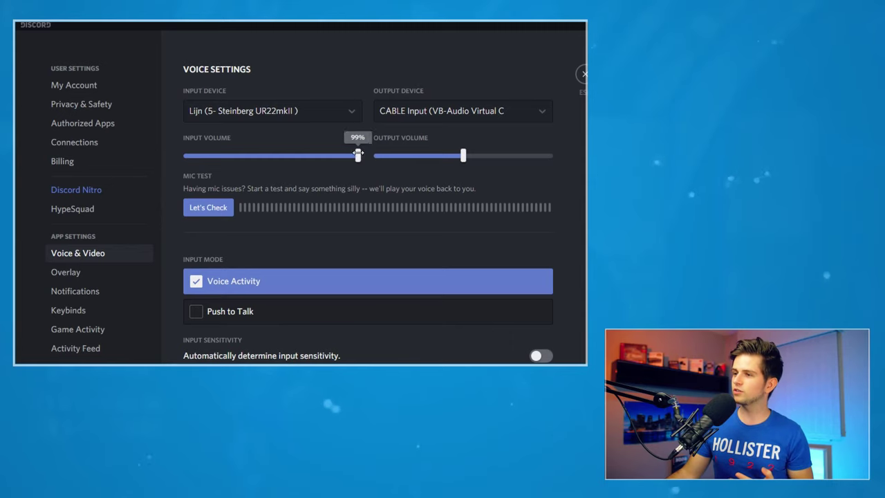
drag(358, 153, 283, 153)
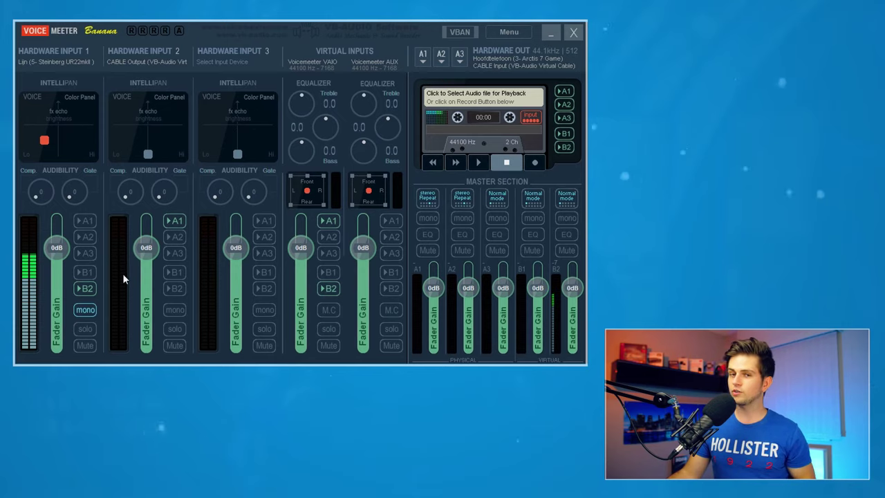
click(94, 289)
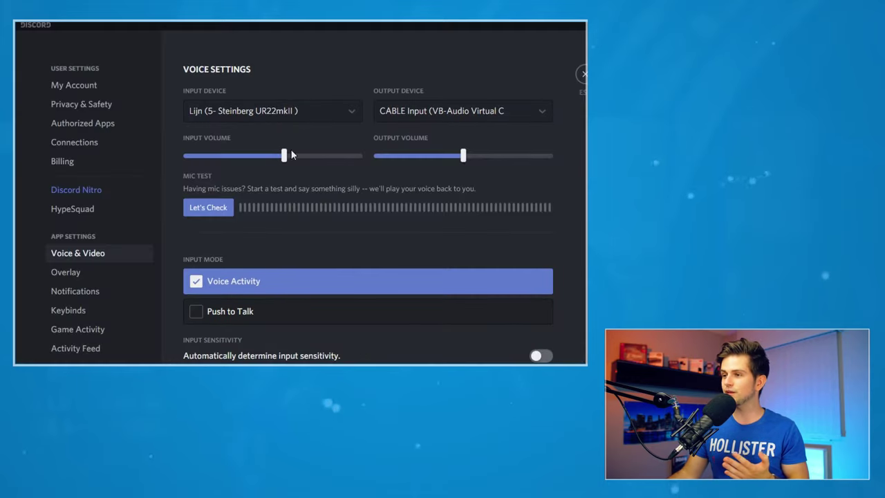
drag(291, 152, 311, 156)
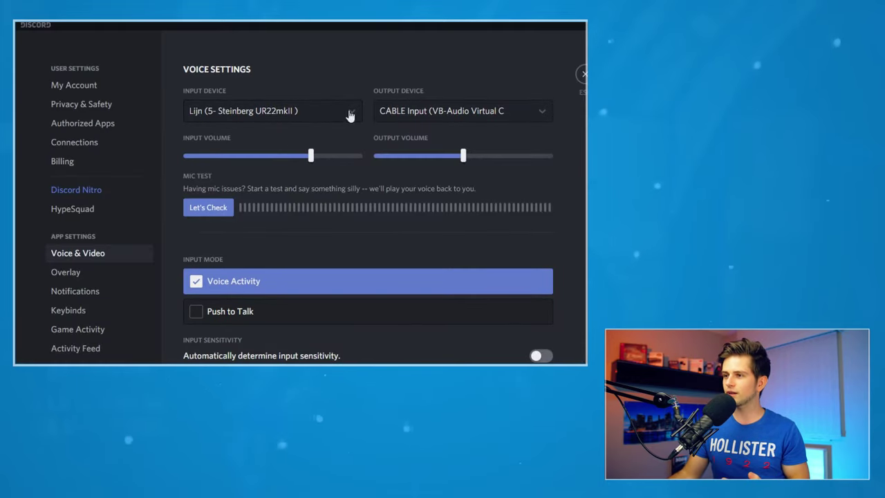
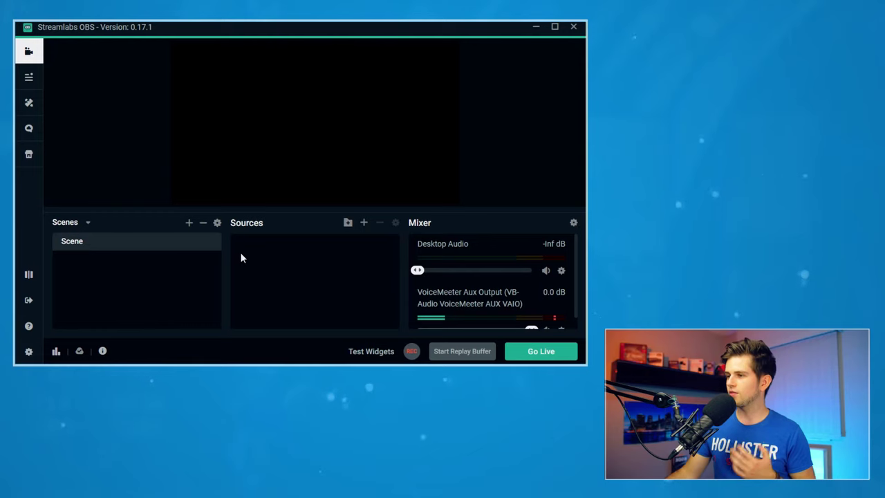
Step: Check the VoiceMeeter Aux Output in the Streamlabs OBS mixer, and lower Voicemeeter's Hardware Input 1 fader gain to about -3.1 dB
click(417, 269)
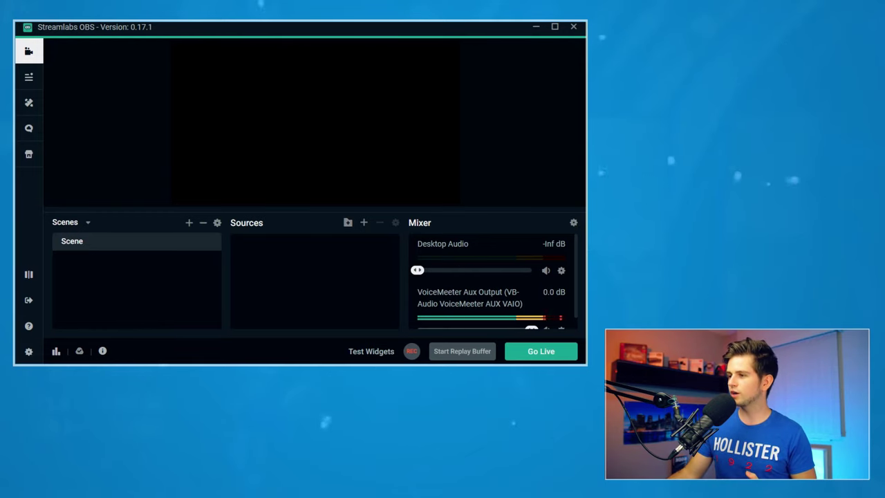
scroll(575, 273, down, 1)
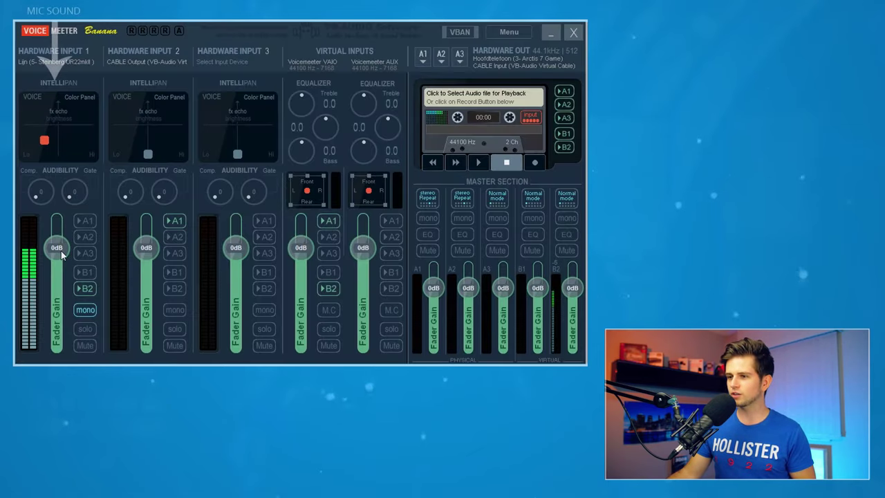
drag(57, 247, 60, 256)
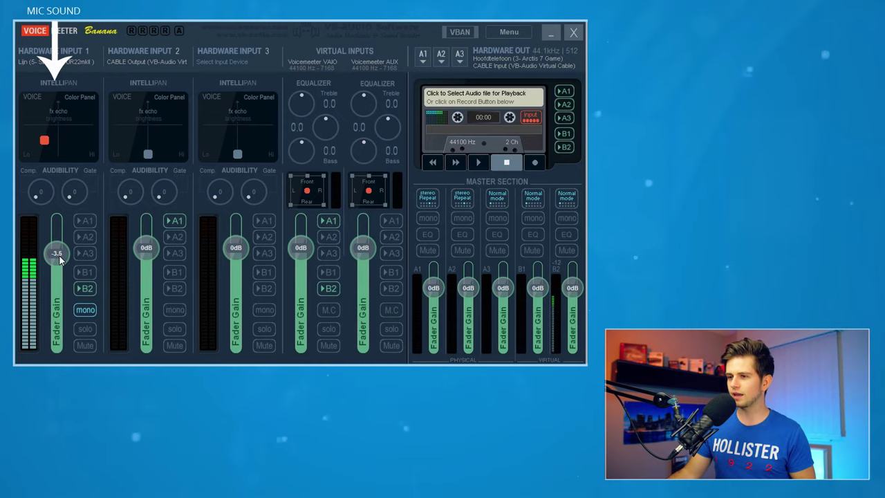
click(551, 32)
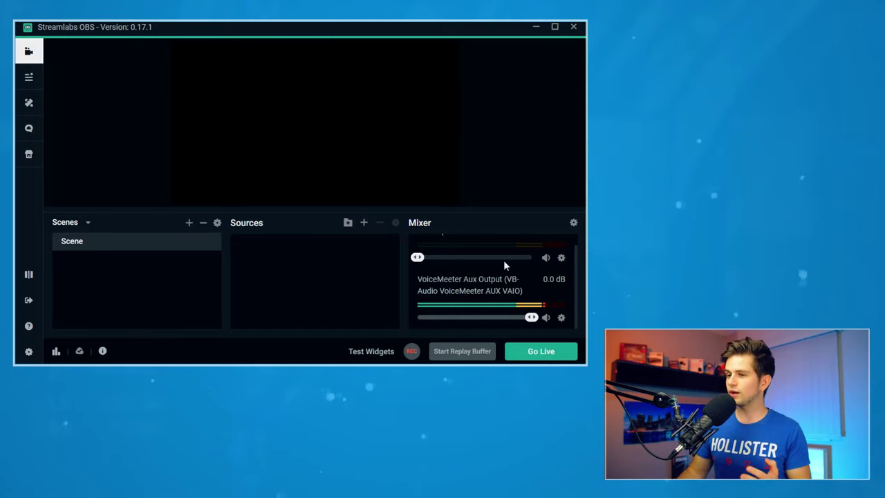
key(alt+Tab)
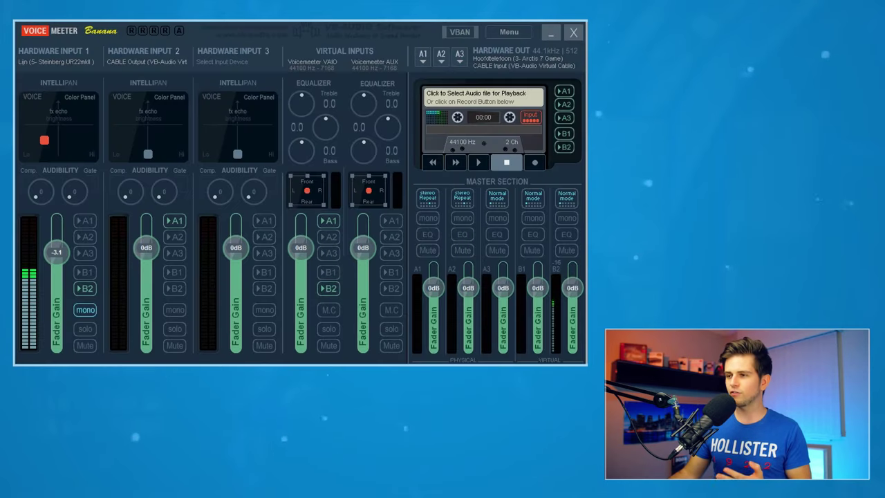
Step: In Voicemeeter Banana, set fader gains to about -5.9 on master A1, -3.9 on Voicemeeter AUX, -1.5 on Hardware Input 1 and -4.8 on Hardware Input 2
mouse_move(434, 288)
mouse_down()
mouse_move(437, 311)
mouse_move(439, 304)
mouse_up()
mouse_move(365, 251)
mouse_down()
mouse_move(364, 260)
mouse_move(373, 251)
mouse_up()
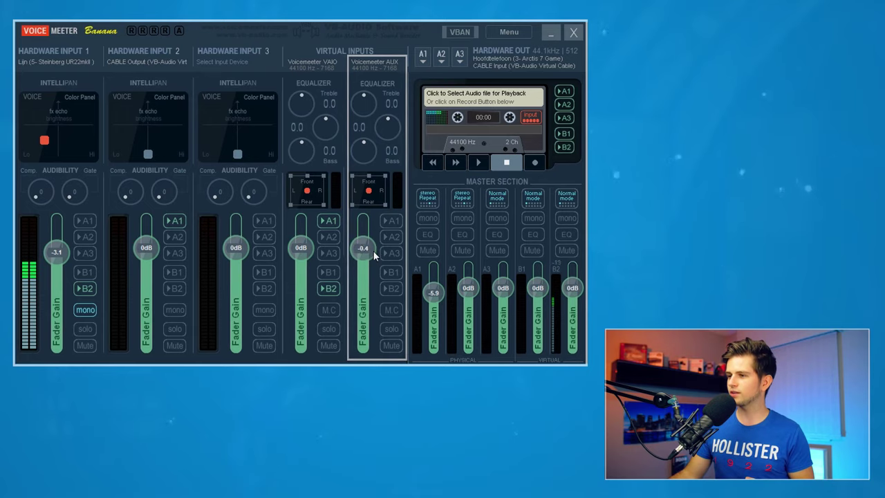
drag(57, 252, 62, 255)
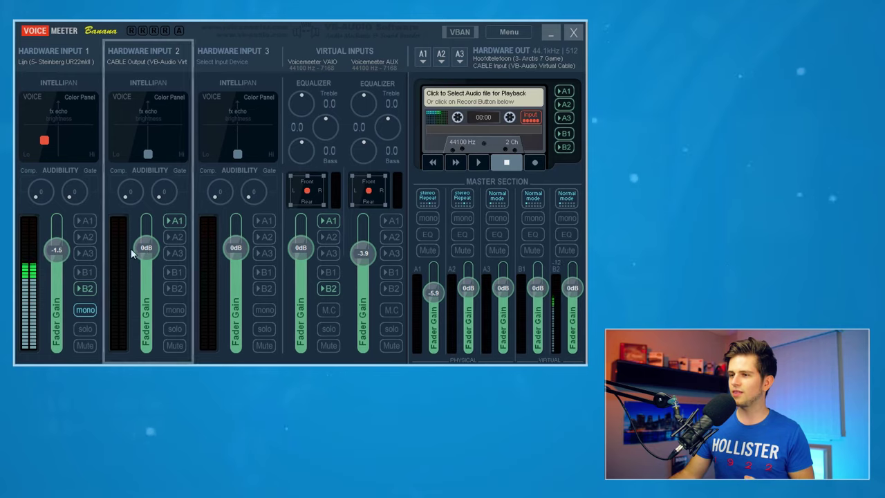
drag(148, 254, 152, 254)
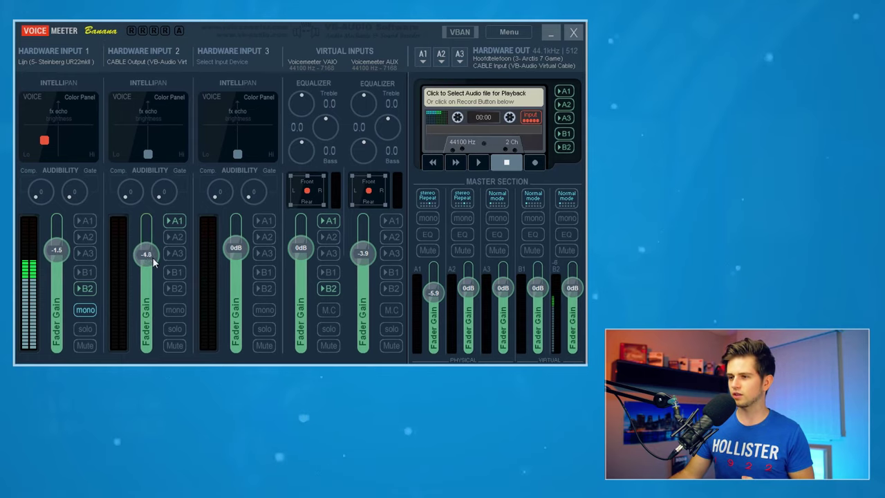